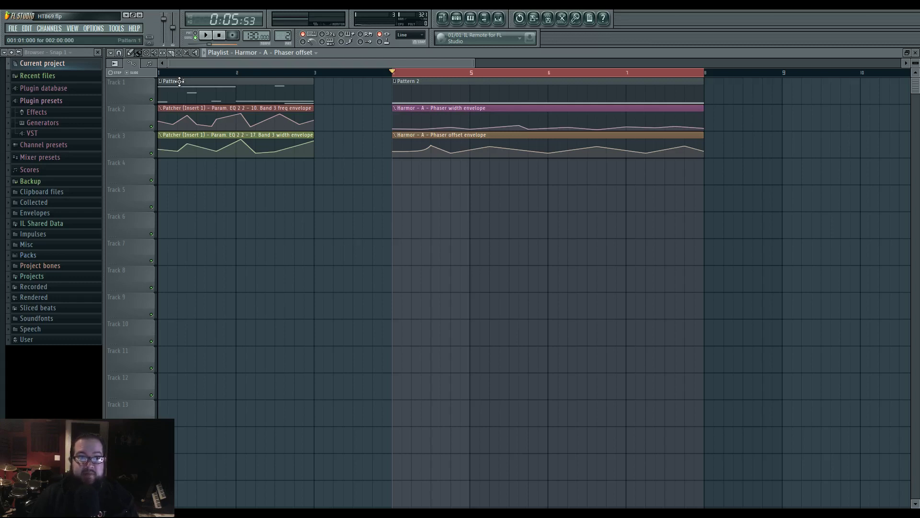
# Play the song from the start, then audition the Pattern 2 section from bar 4.
pyautogui.moveTo(177, 73); pyautogui.dragTo(159, 73)
pyautogui.press('space')
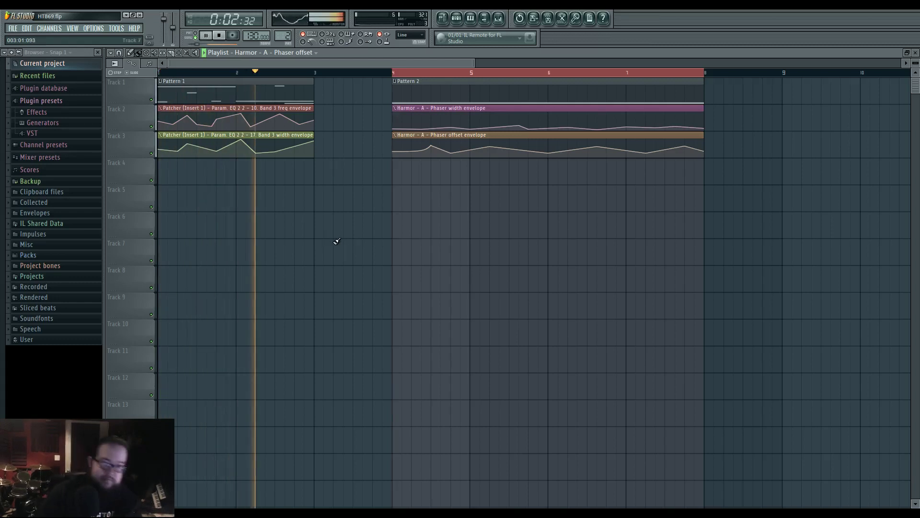
pyautogui.press('space')
pyautogui.click(393, 72)
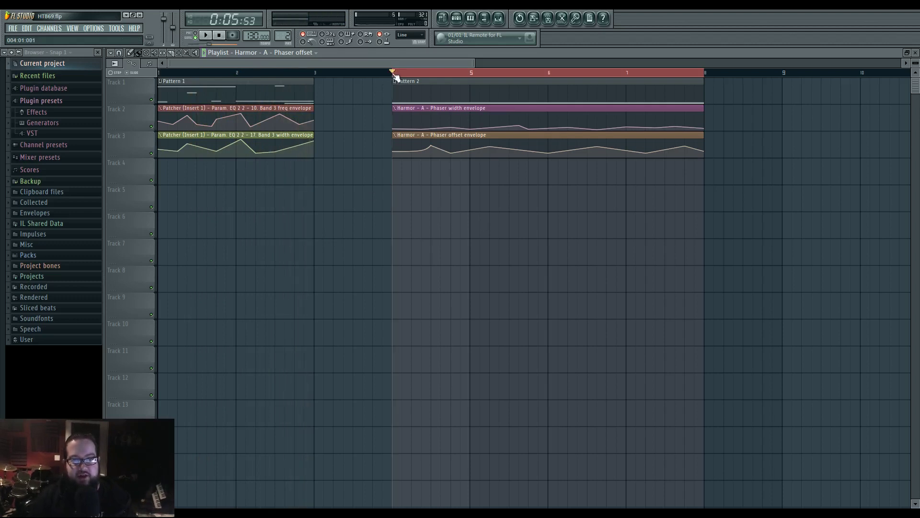
pyautogui.press('space')
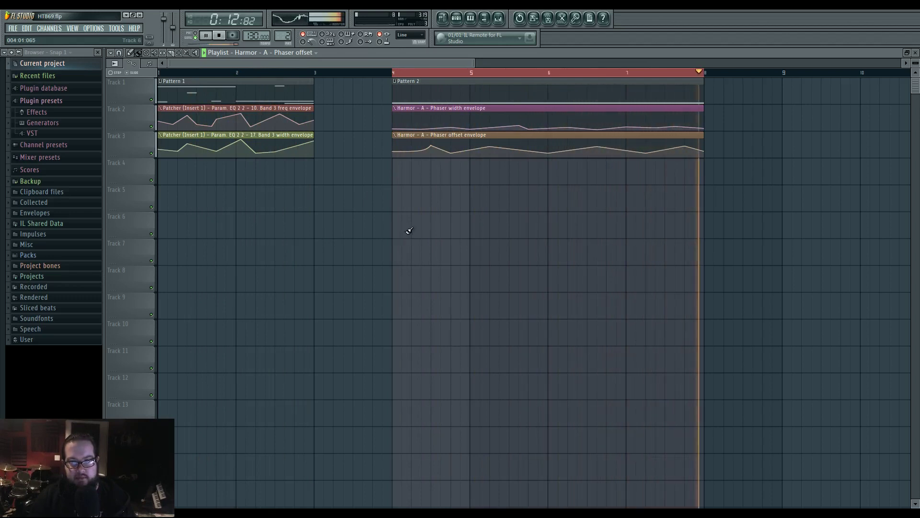
pyautogui.press('space')
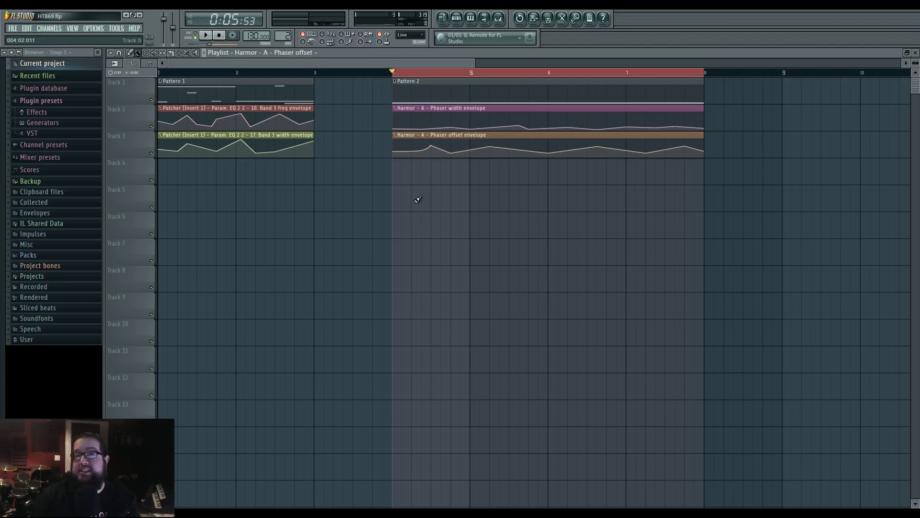
# Open the Toxic Biohazard synth from the Pattern 2 channels and move its window down.
pyautogui.click(456, 19)
pyautogui.click(443, 134)
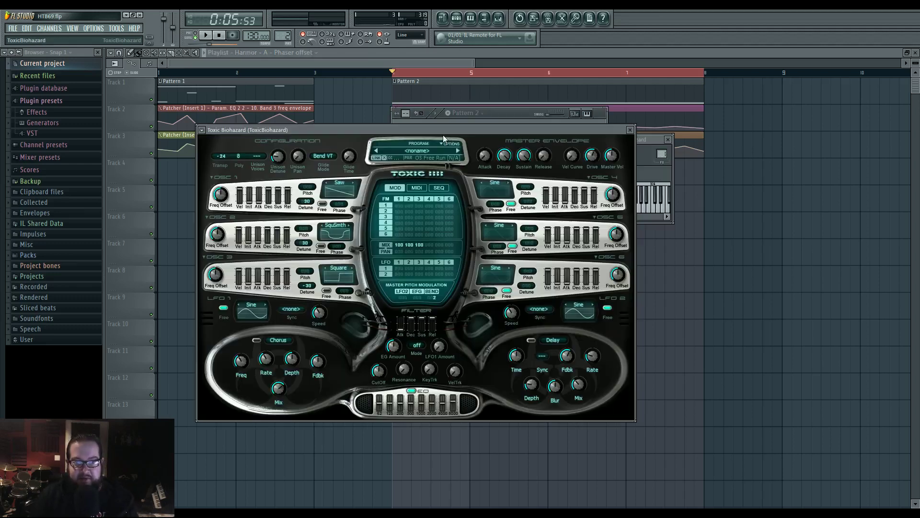
pyautogui.moveTo(445, 130); pyautogui.dragTo(448, 165)
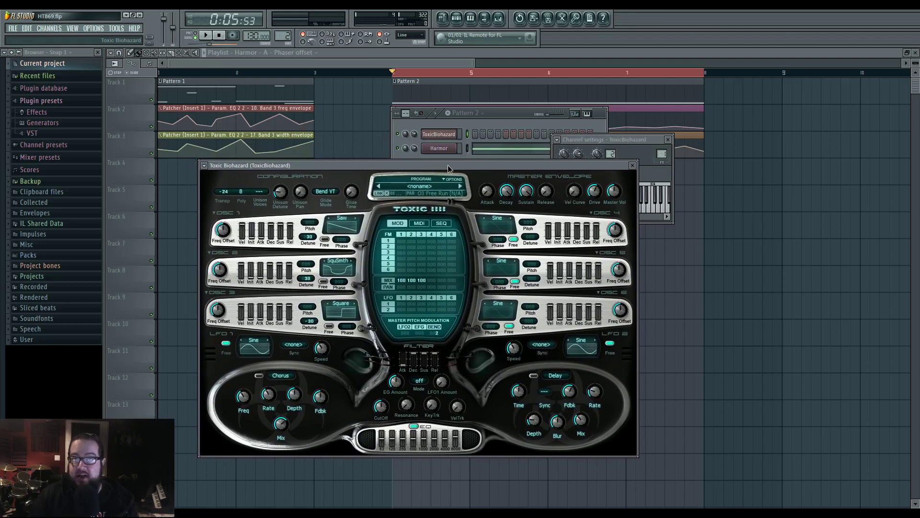
pyautogui.moveTo(448, 165); pyautogui.dragTo(449, 167)
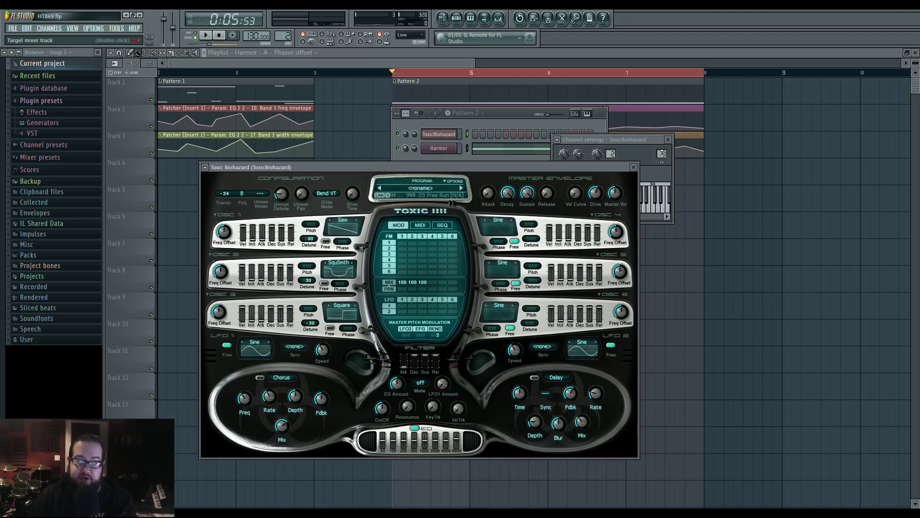
# Open Insert 1's Patcher beside the Toxic Biohazard synth, then close the plugin windows.
pyautogui.press('F9')
pyautogui.moveTo(492, 309); pyautogui.dragTo(493, 313)
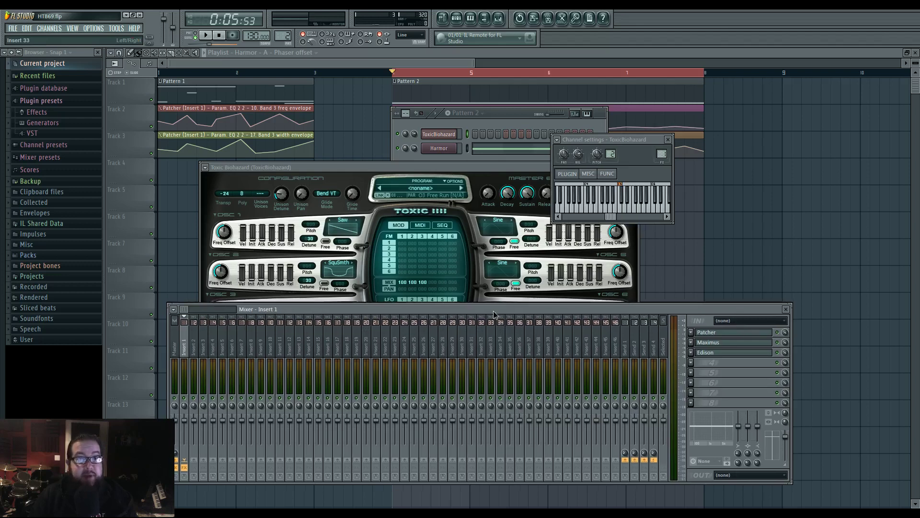
pyautogui.click(733, 336)
pyautogui.moveTo(409, 133); pyautogui.dragTo(511, 145)
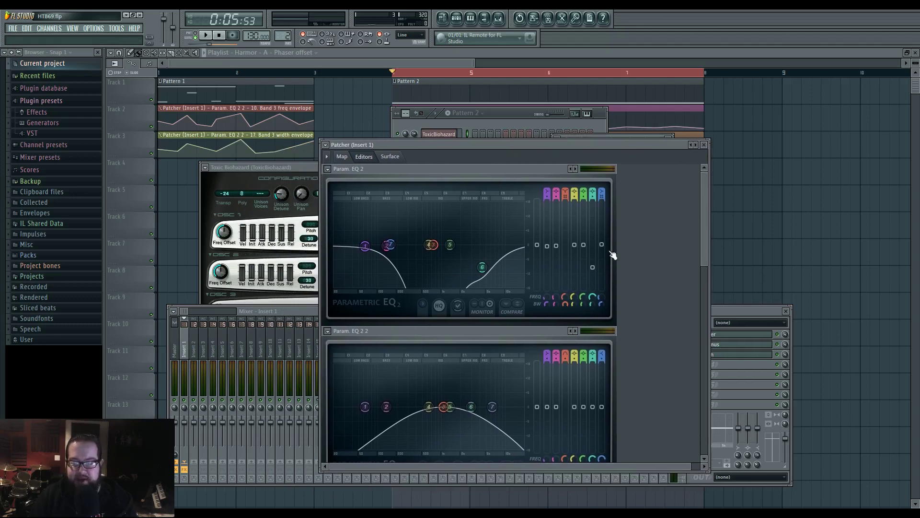
pyautogui.click(312, 165)
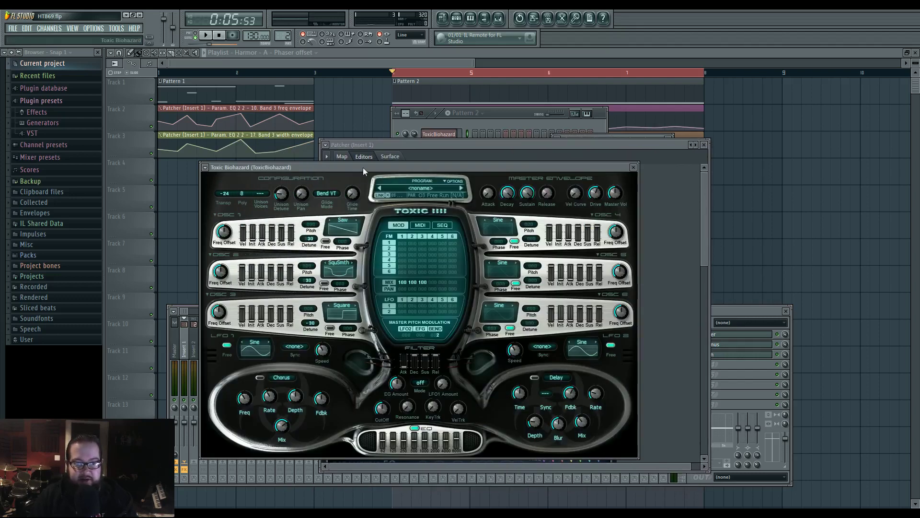
pyautogui.moveTo(363, 168)
pyautogui.mouseDown()
pyautogui.moveTo(358, 139)
pyautogui.moveTo(376, 158)
pyautogui.mouseUp()
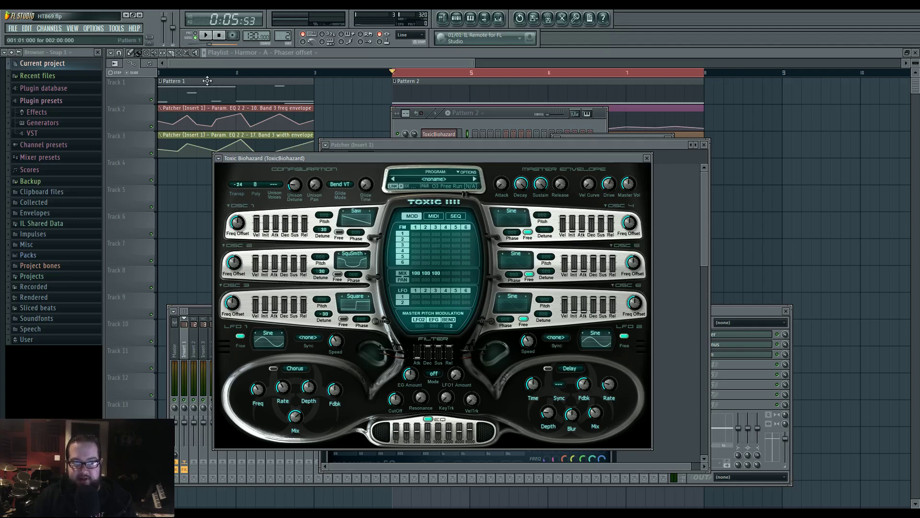
pyautogui.press('space')
pyautogui.press('F12')
# Open the full mixer, play the song to hear the bass, then open Insert 1's Patcher.
pyautogui.press('F9')
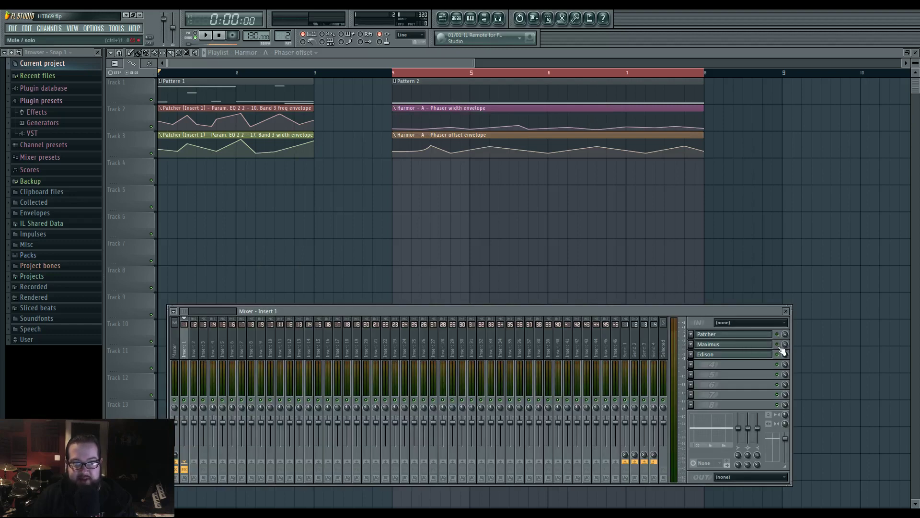
pyautogui.press('space')
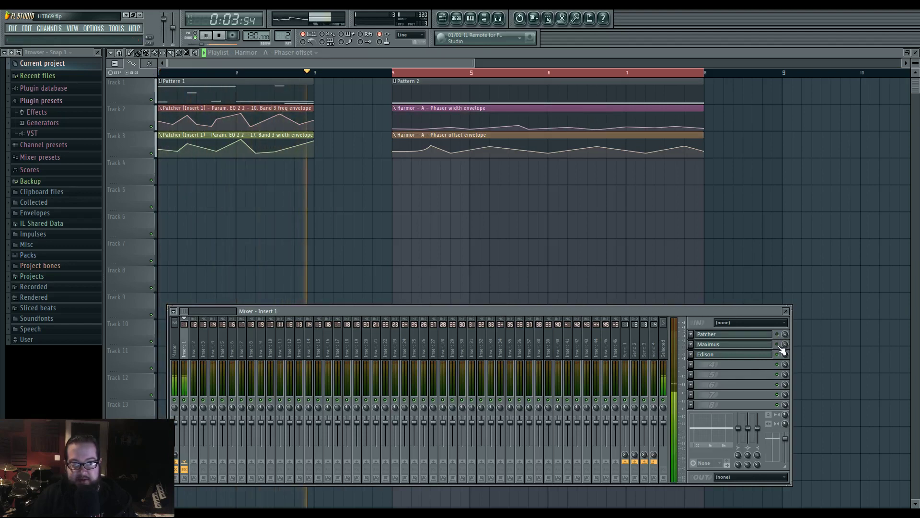
pyautogui.press('space')
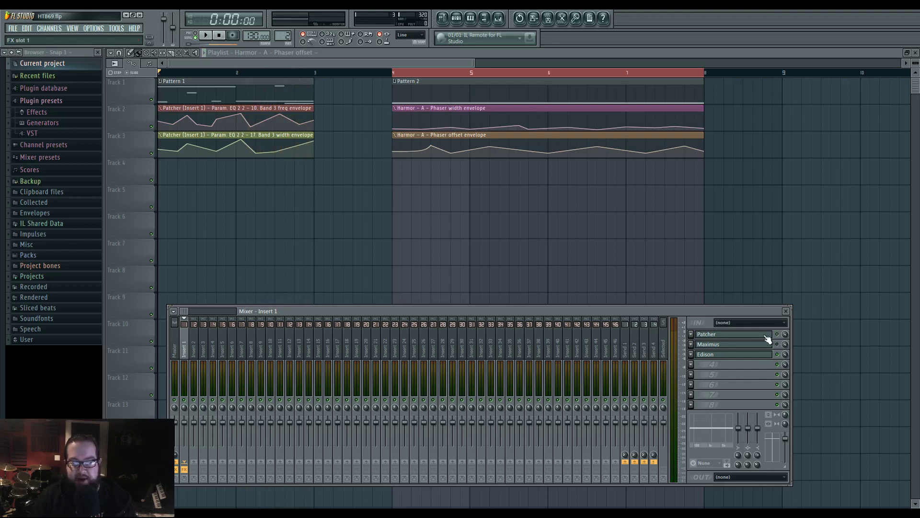
pyautogui.click(767, 335)
# Enlarge the Patcher window and check its signal routing graph before returning to the EQ editors.
pyautogui.moveTo(478, 144); pyautogui.dragTo(443, 120)
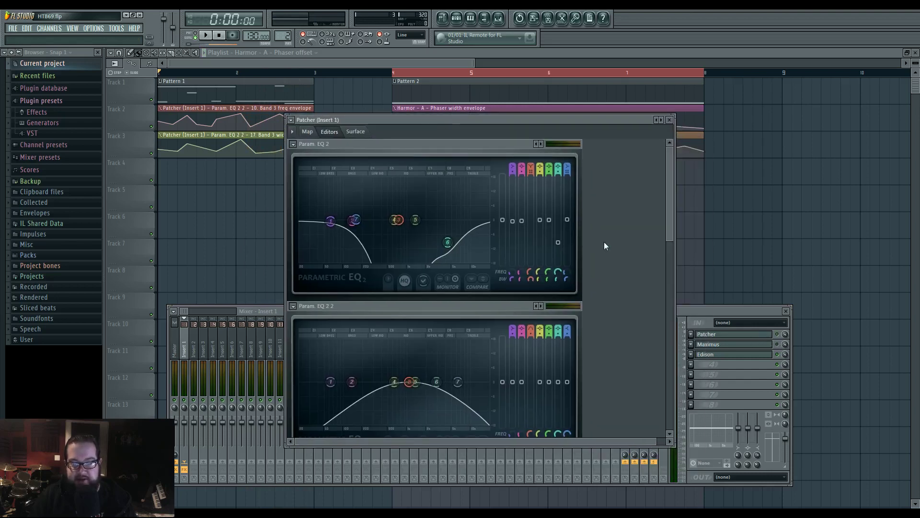
pyautogui.scroll(-3, 613, 242)
pyautogui.scroll(3, 613, 242)
pyautogui.moveTo(463, 116); pyautogui.dragTo(462, 93)
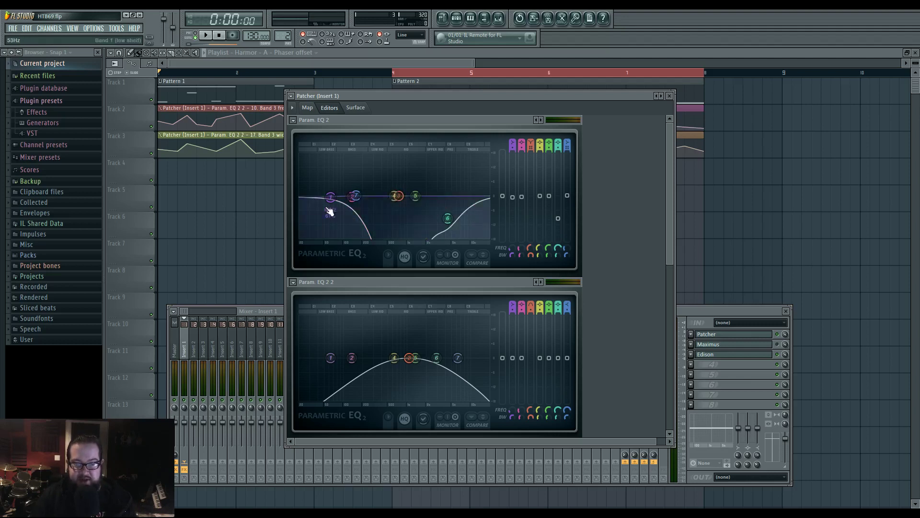
pyautogui.click(307, 107)
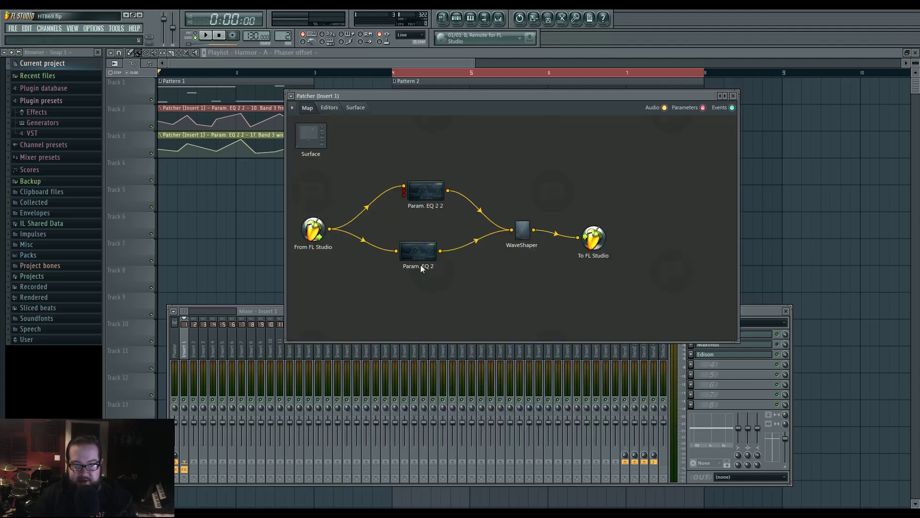
pyautogui.doubleClick(426, 249)
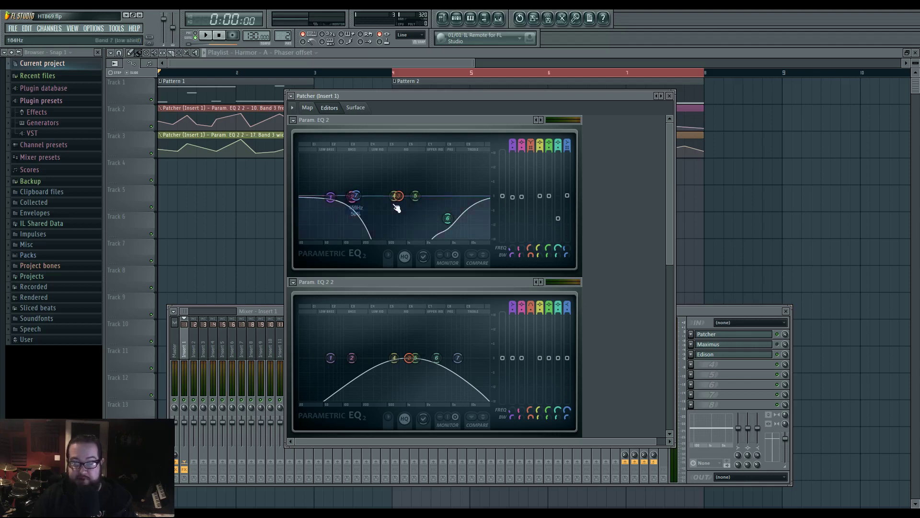
pyautogui.scroll(-2, 632, 246)
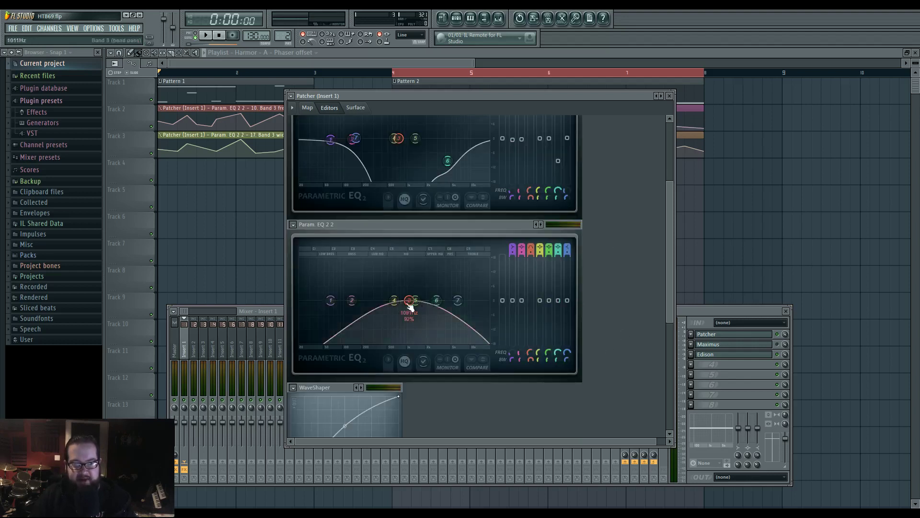
# Reopen the Param. EQ 2 editor from the routing graph and play to watch the automated bands.
pyautogui.click(309, 107)
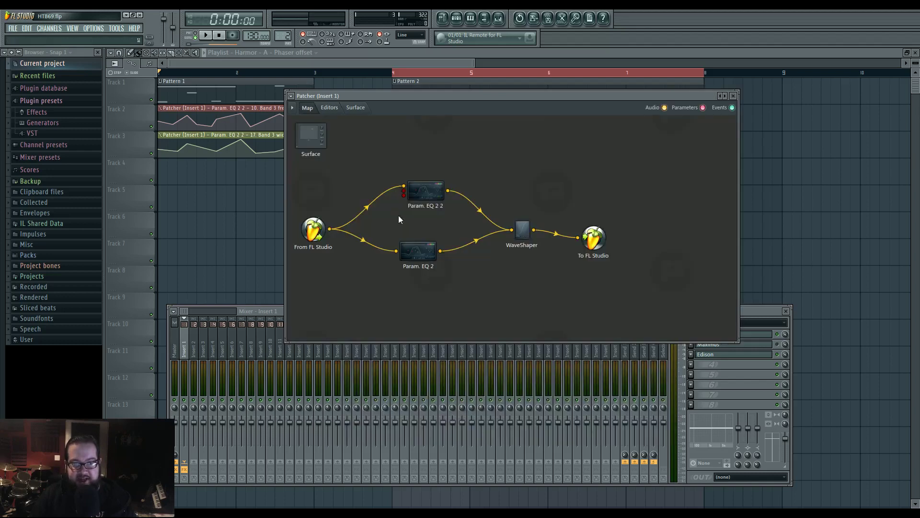
pyautogui.click(329, 108)
pyautogui.scroll(-3, 599, 291)
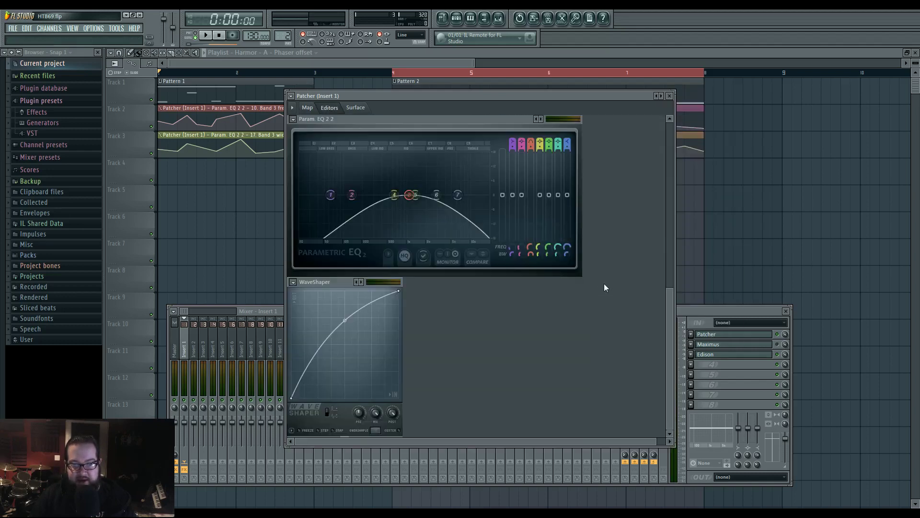
pyautogui.click(307, 107)
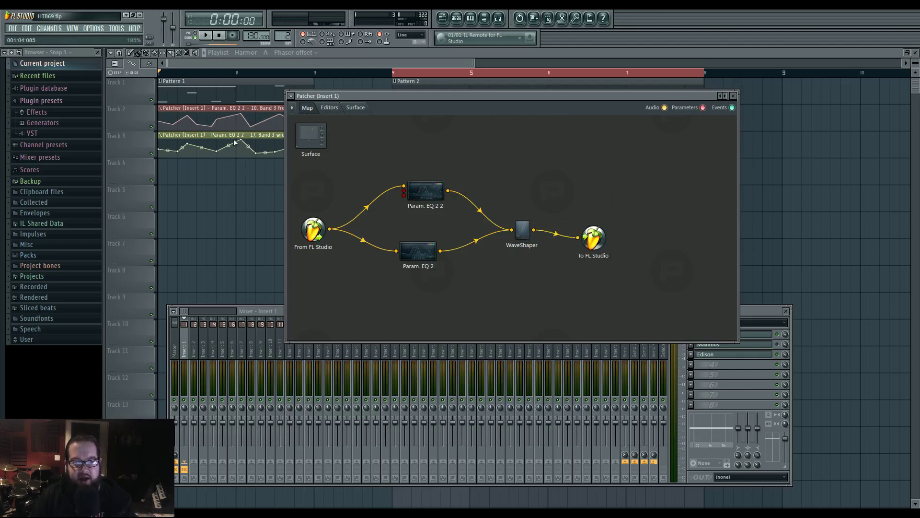
pyautogui.doubleClick(413, 249)
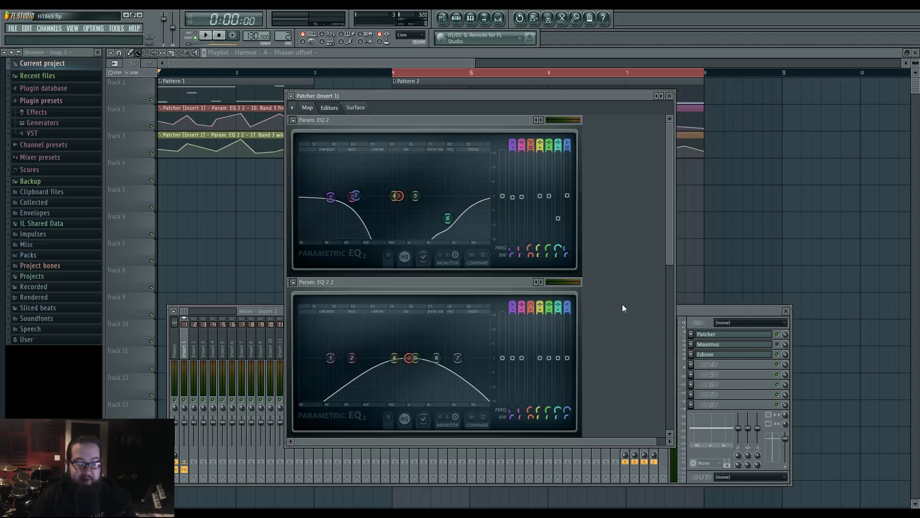
pyautogui.scroll(-3, 622, 304)
pyautogui.scroll(3, 622, 306)
pyautogui.press('space')
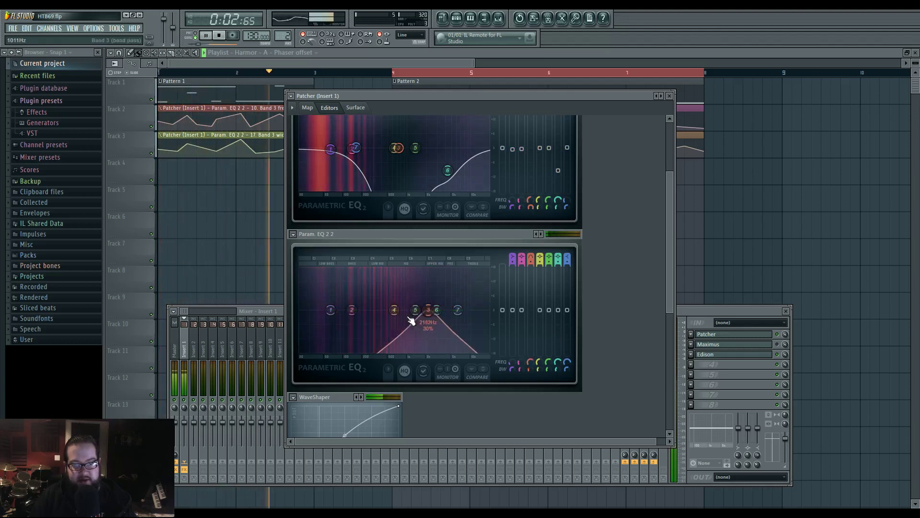
pyautogui.press('space')
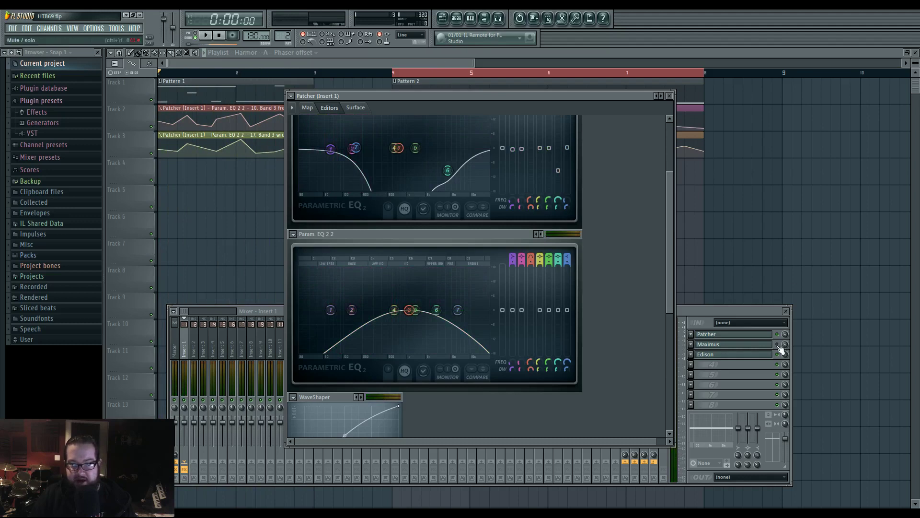
# Open Maximus on Insert 1 and audition its LOW, MID, HIGH and MASTER bands.
pyautogui.click(745, 344)
pyautogui.click(745, 344)
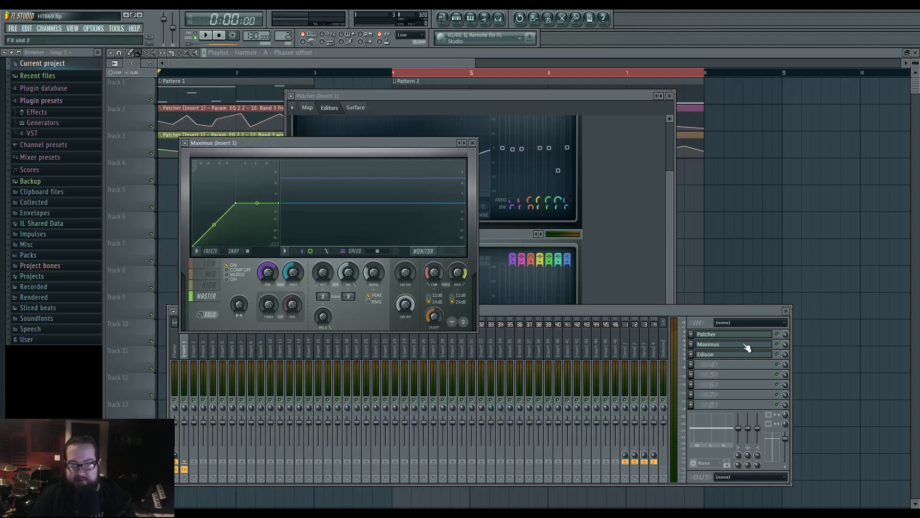
pyautogui.click(211, 264)
pyautogui.press('space')
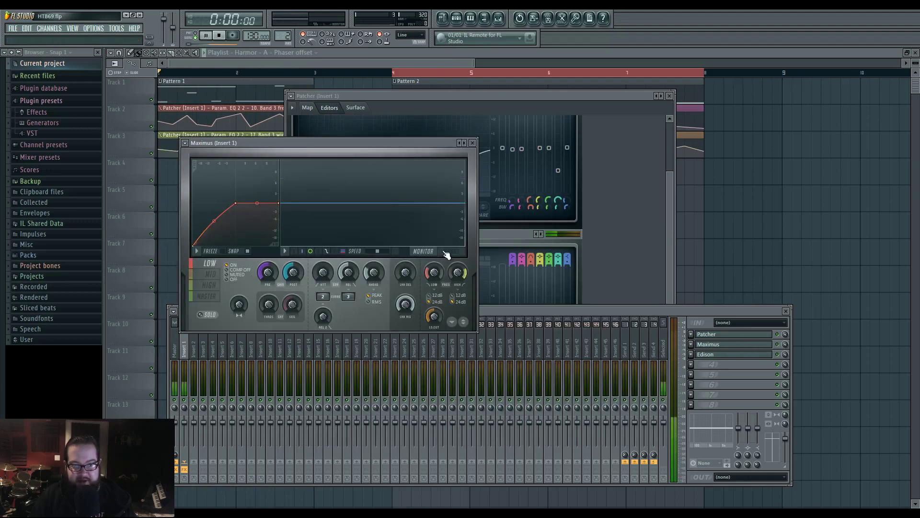
pyautogui.click(210, 274)
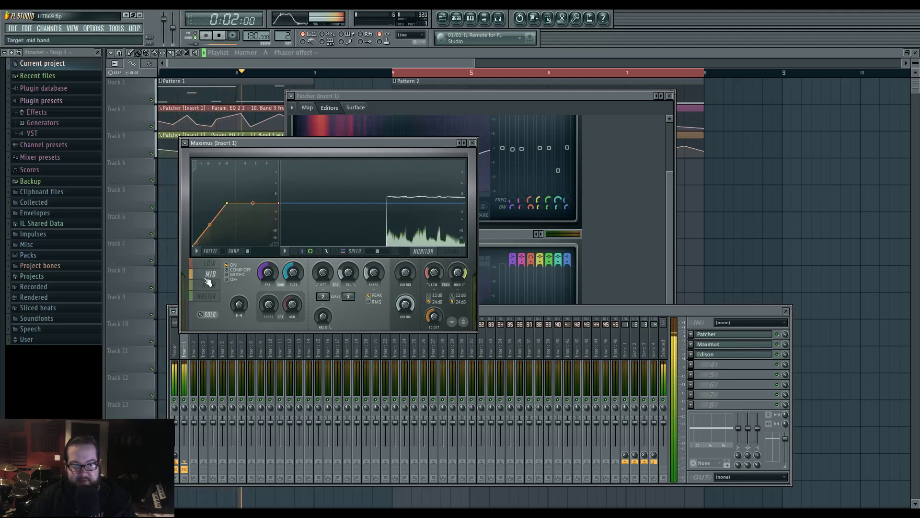
pyautogui.click(211, 286)
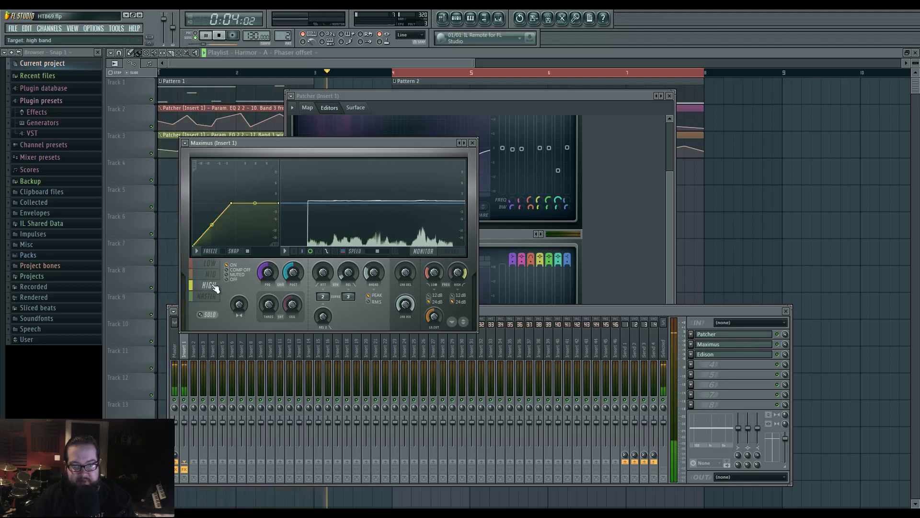
pyautogui.press('space')
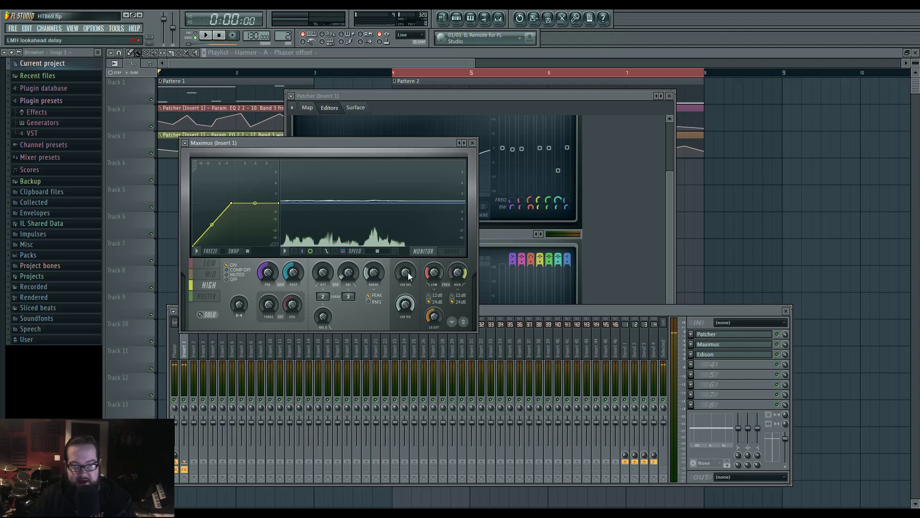
pyautogui.click(206, 296)
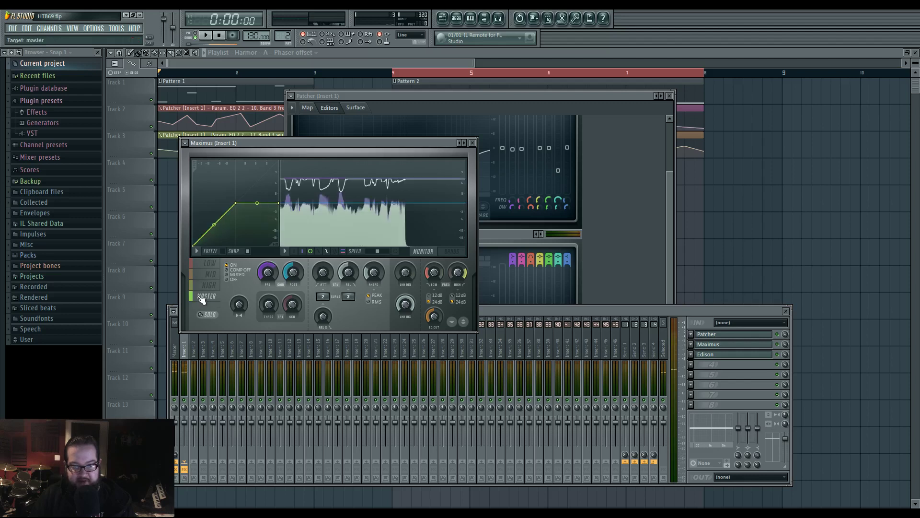
pyautogui.click(214, 264)
pyautogui.click(211, 296)
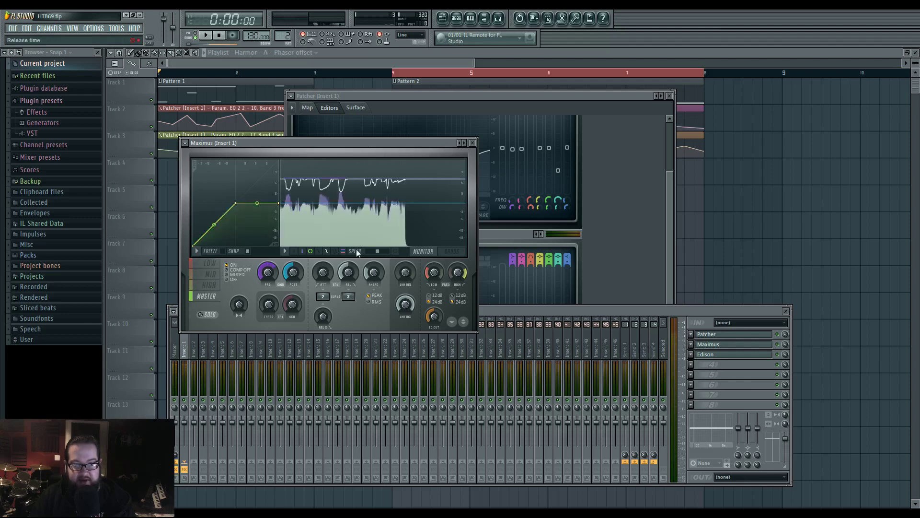
# Open Edison on Insert 1, zoom its waveform in and out, and open the Pattern 2 channel rack.
pyautogui.click(731, 353)
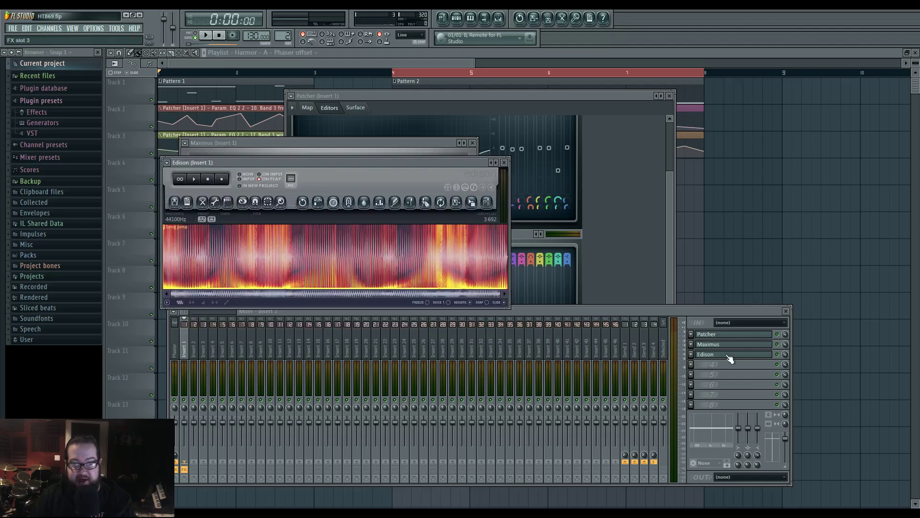
pyautogui.moveTo(502, 295)
pyautogui.mouseDown()
pyautogui.moveTo(312, 293)
pyautogui.moveTo(164, 277)
pyautogui.moveTo(503, 278)
pyautogui.mouseUp()
pyautogui.moveTo(417, 168); pyautogui.dragTo(454, 261)
pyautogui.click(456, 18)
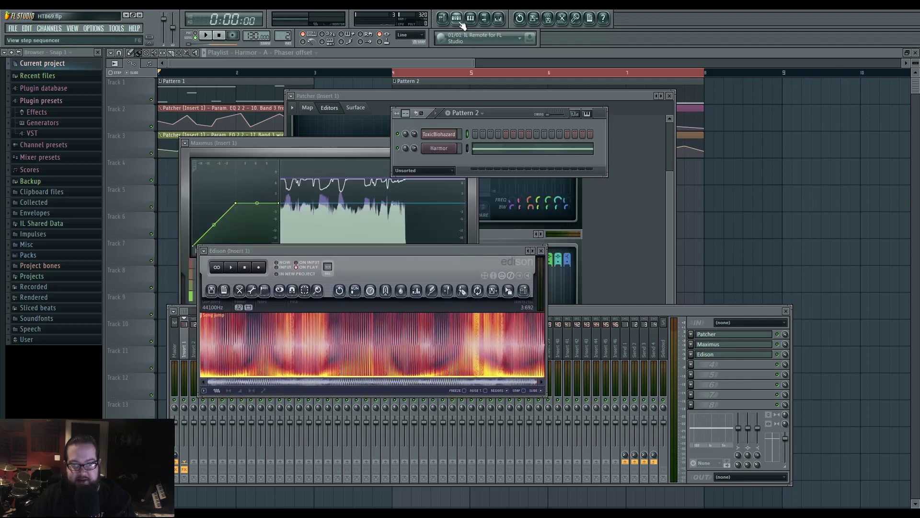
# Open Harmor and view its Harmonic unison pitch envelope on the ENV page.
pyautogui.click(445, 151)
pyautogui.moveTo(500, 201); pyautogui.dragTo(503, 137)
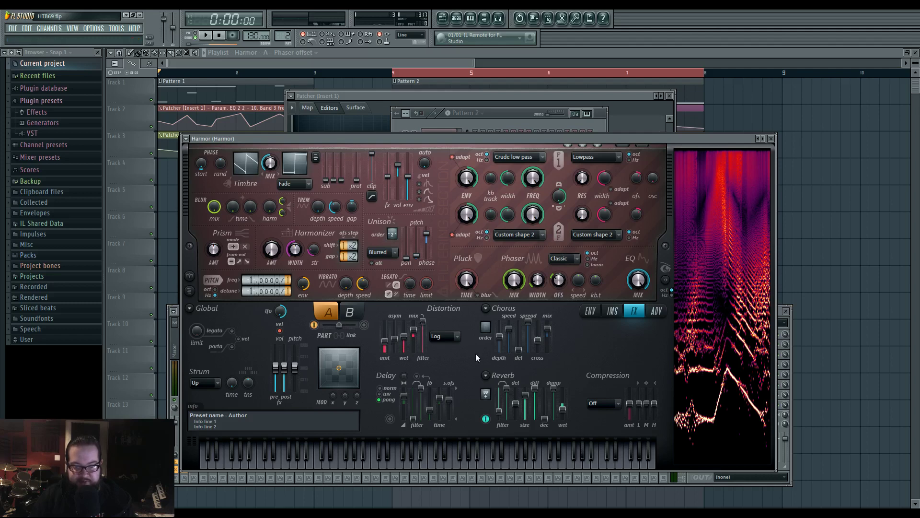
pyautogui.click(614, 312)
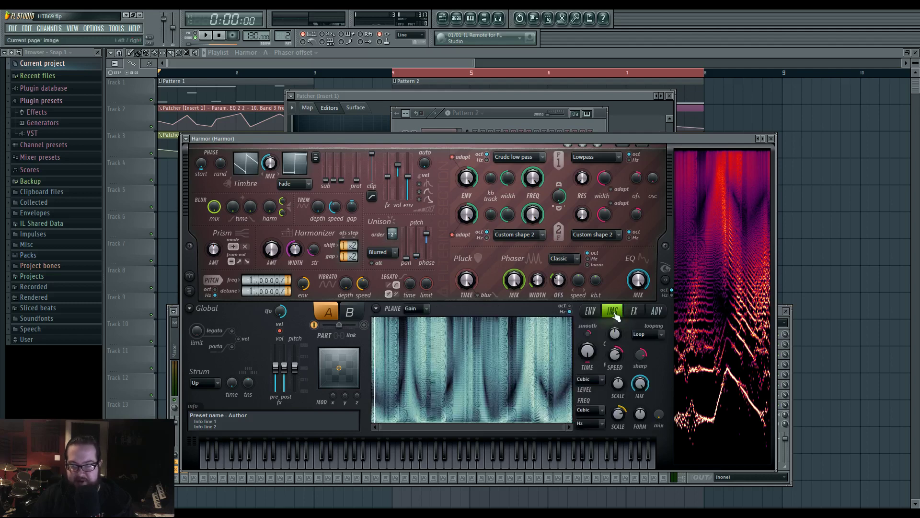
pyautogui.click(594, 313)
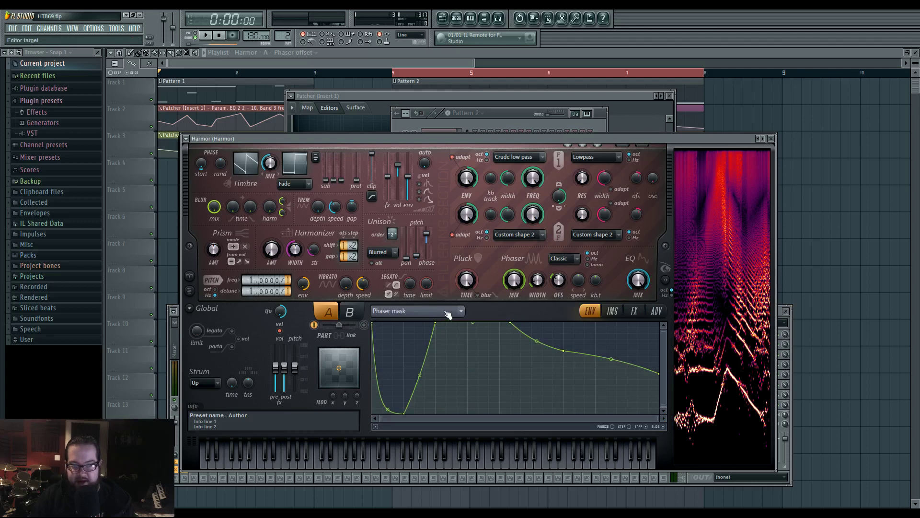
pyautogui.click(424, 311)
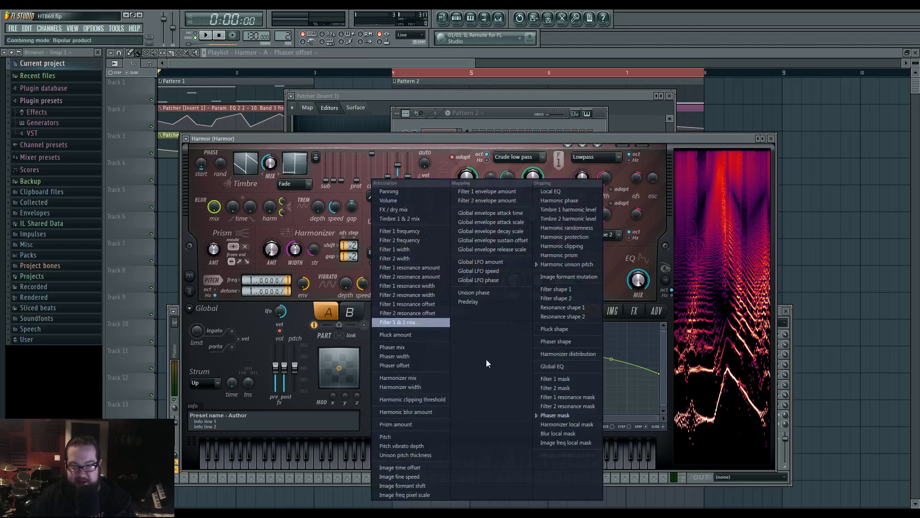
pyautogui.click(582, 264)
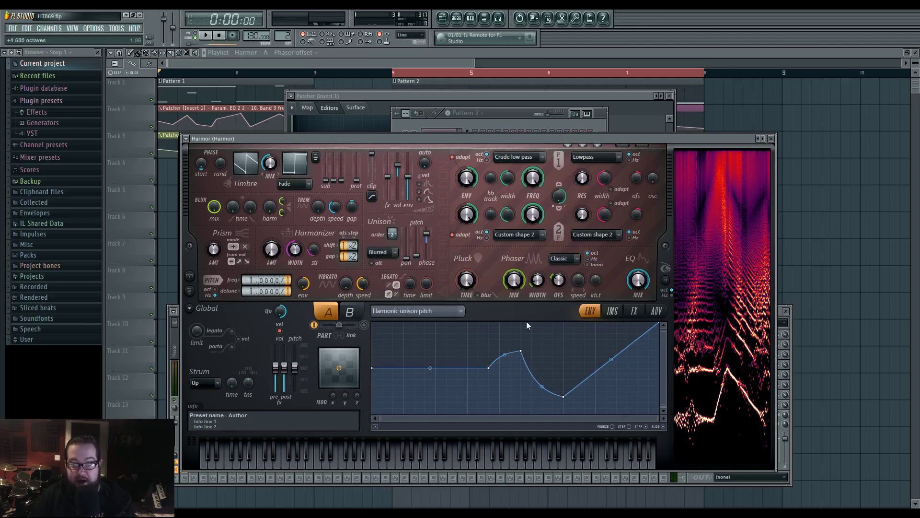
# Show Harmor's IMG page and FX section, then close the Harmor and Patcher windows.
pyautogui.click(613, 312)
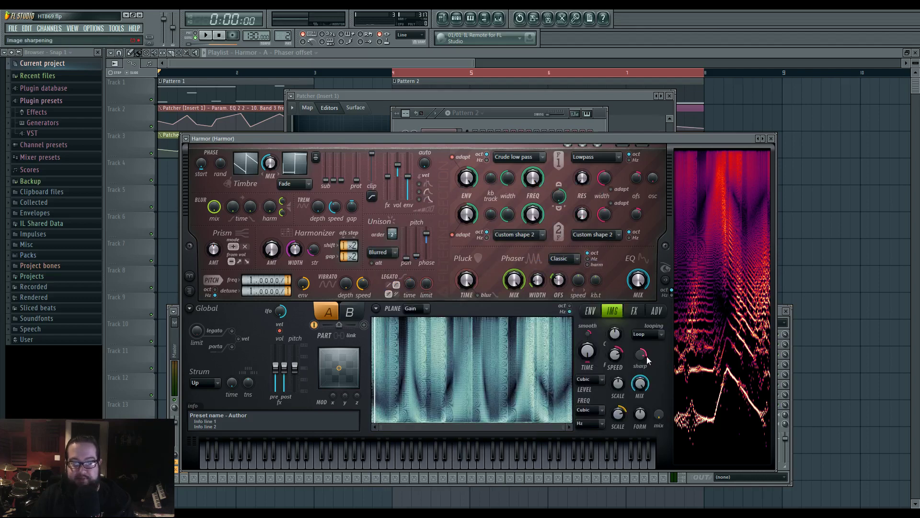
pyautogui.click(634, 311)
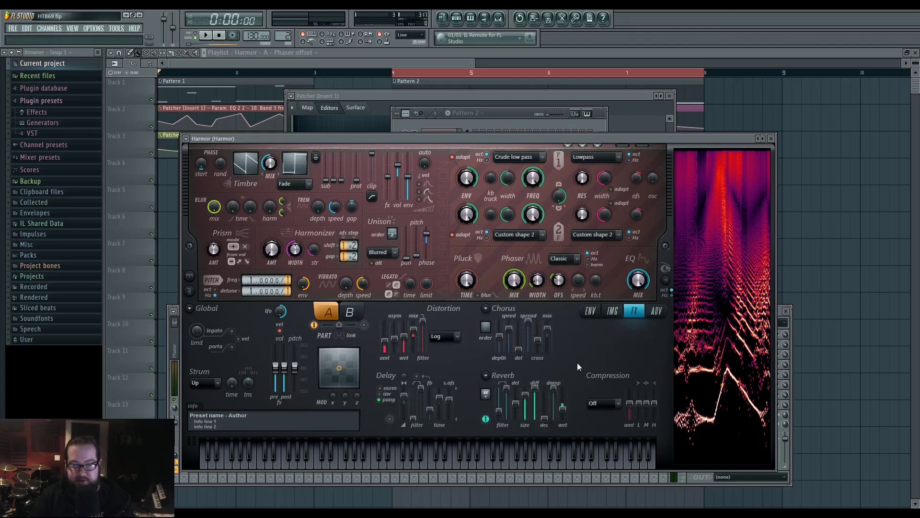
pyautogui.click(498, 19)
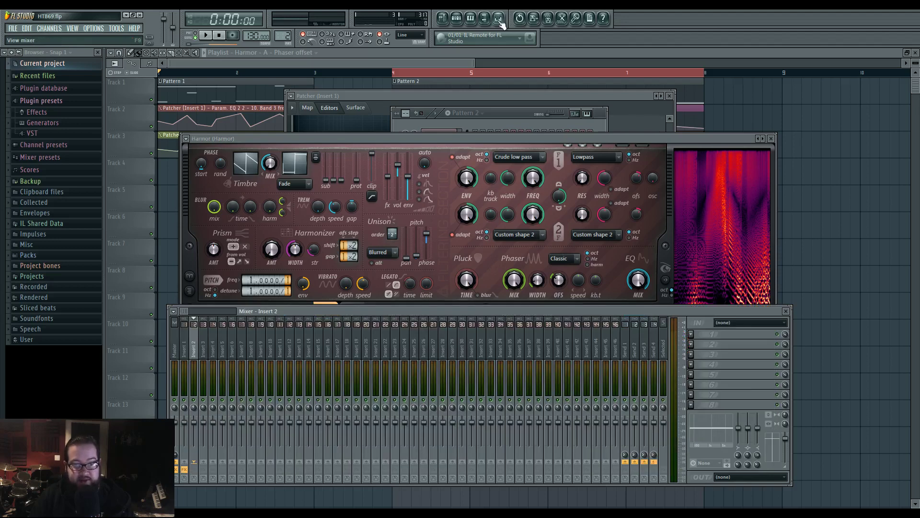
pyautogui.click(499, 19)
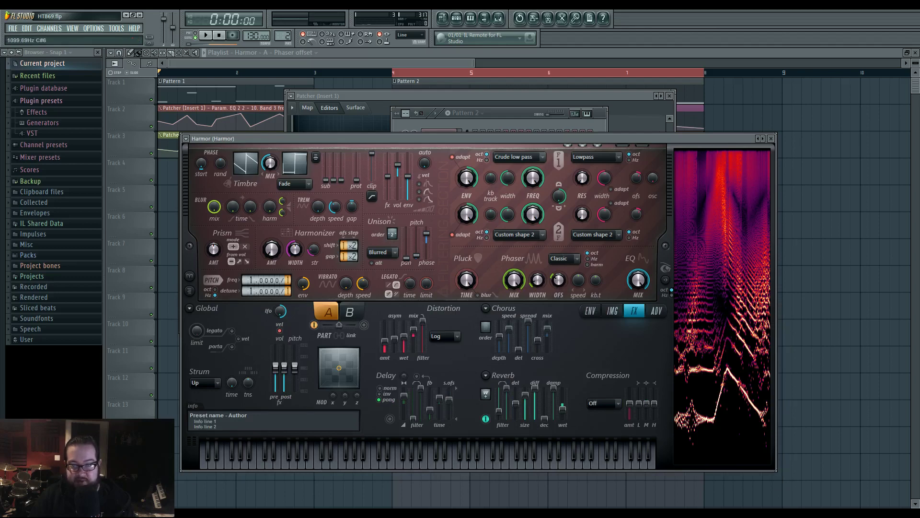
pyautogui.press('F12')
# Play from bar 4, then return to the playlist with Pattern 2 and close the channel rack.
pyautogui.press('space')
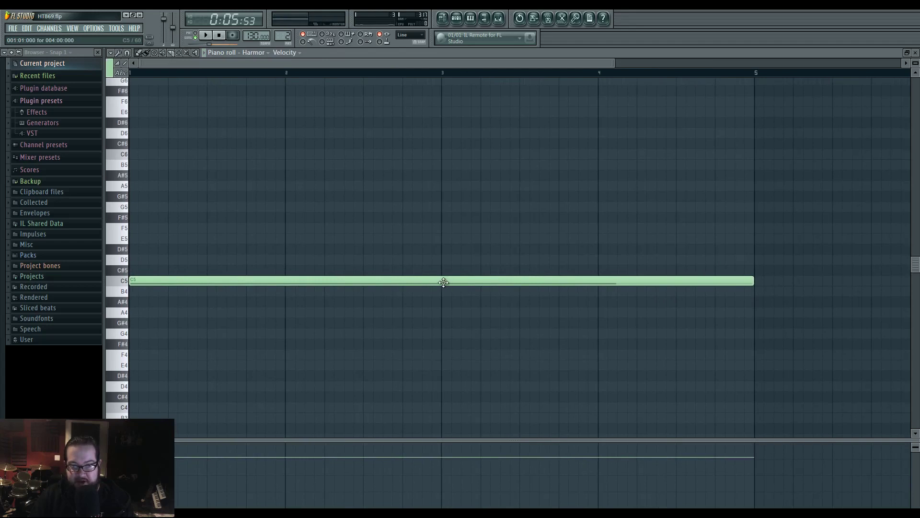
pyautogui.click(457, 19)
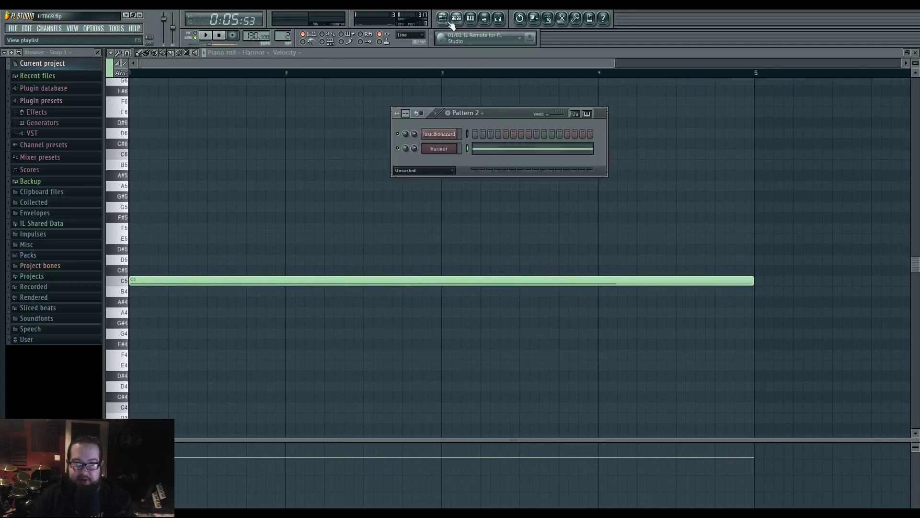
pyautogui.press('F5')
pyautogui.click(457, 20)
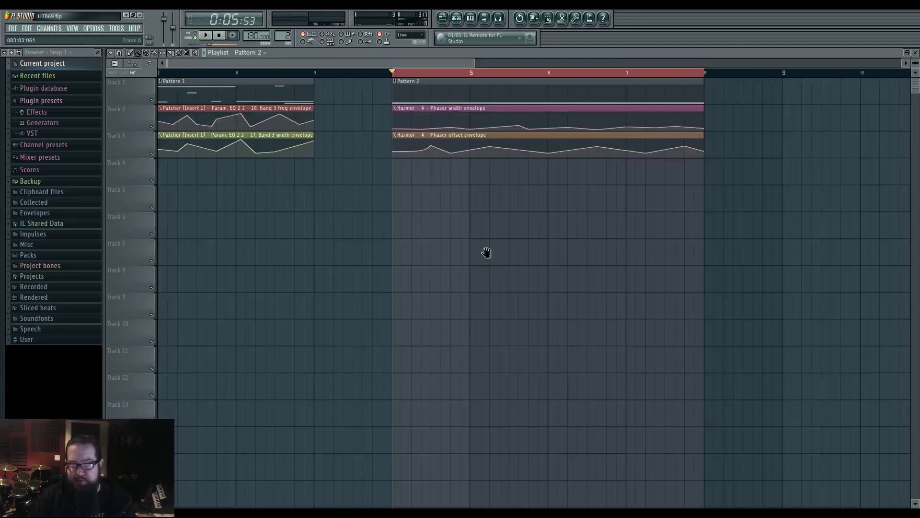